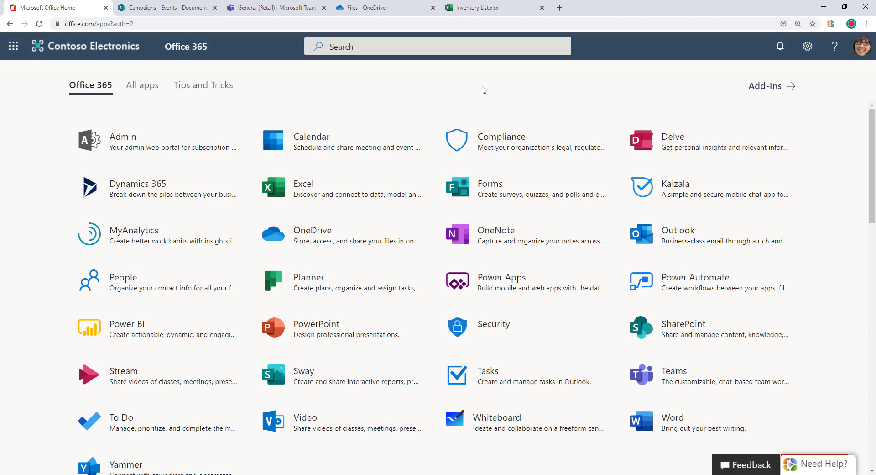
# Step: Visit the Inventory List workbook, OneDrive files and Teams Retail General channel, ending on Campaigns - Events
pyautogui.click(486, 9)
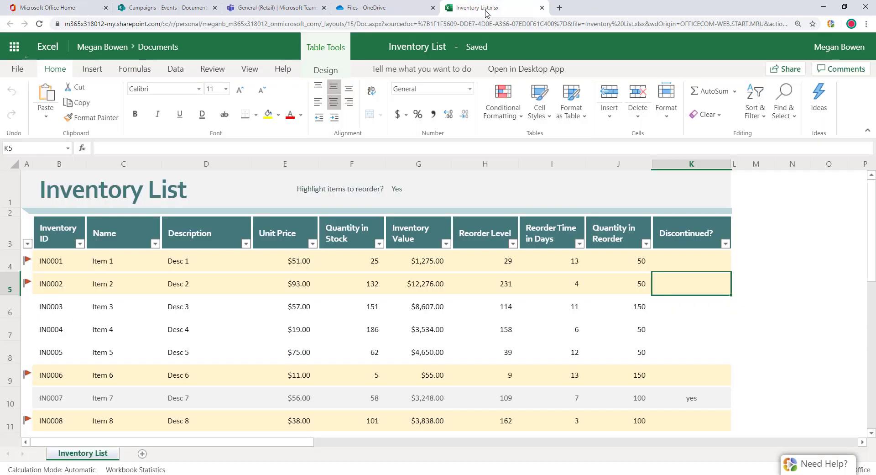
pyautogui.click(358, 13)
pyautogui.click(279, 13)
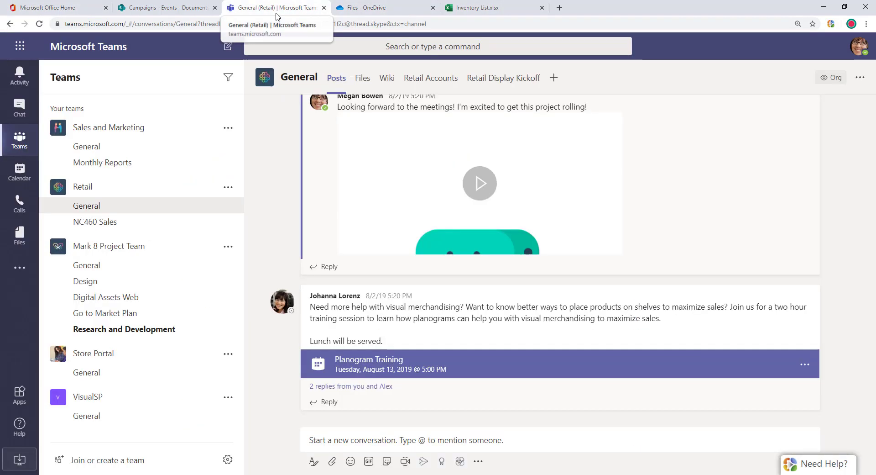
pyautogui.click(169, 13)
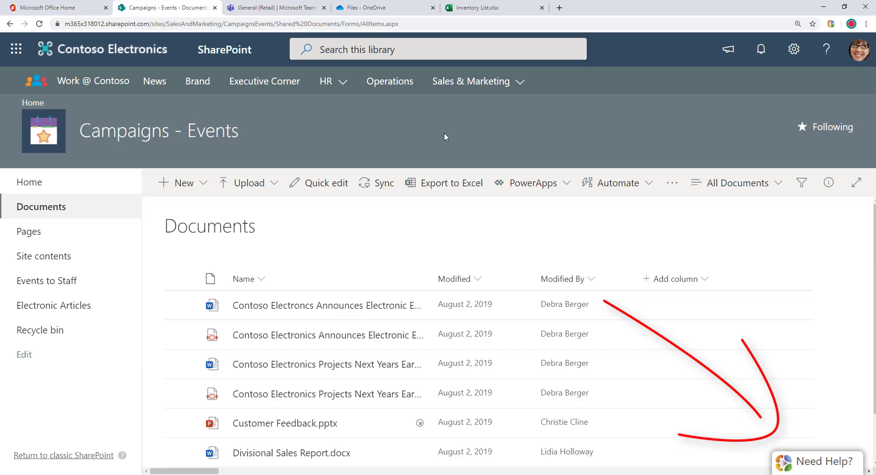
# Step: Open the 'Create and share files in a library' article from VisualSP help and scroll through it
pyautogui.click(817, 462)
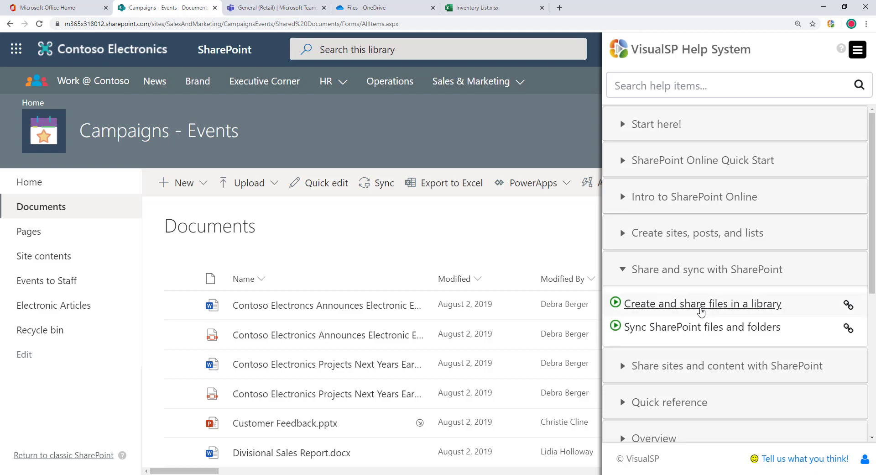
pyautogui.click(701, 304)
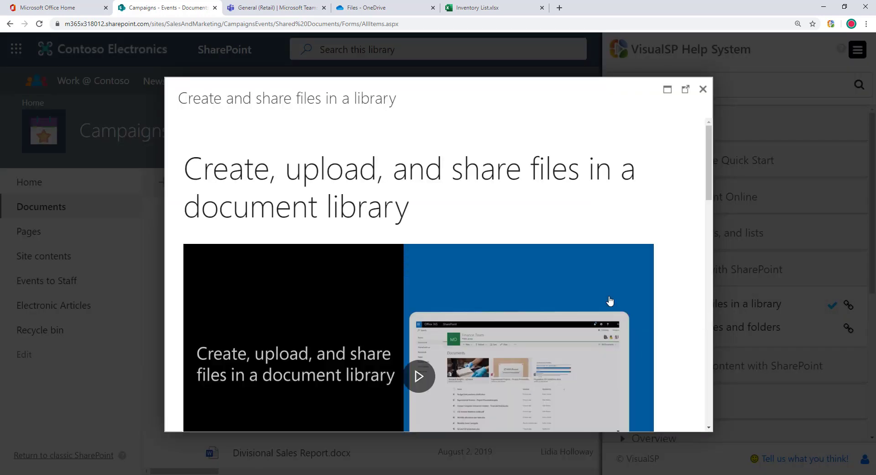
pyautogui.scroll(-5, 610, 301)
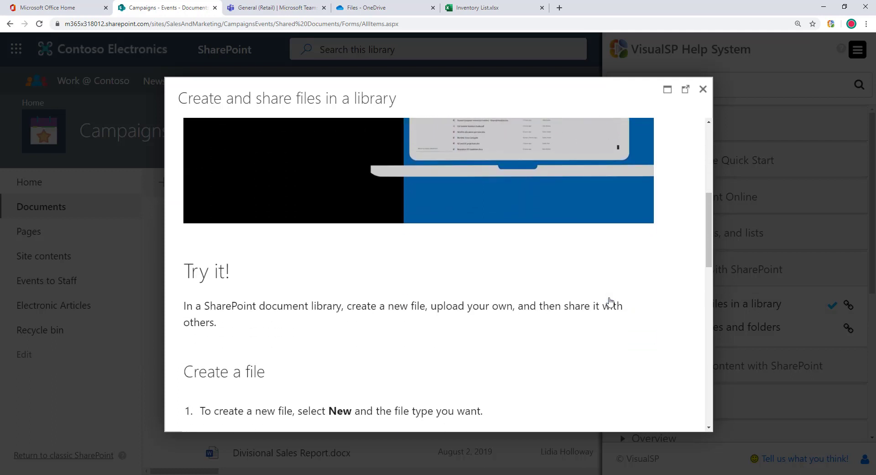
pyautogui.scroll(4, 610, 300)
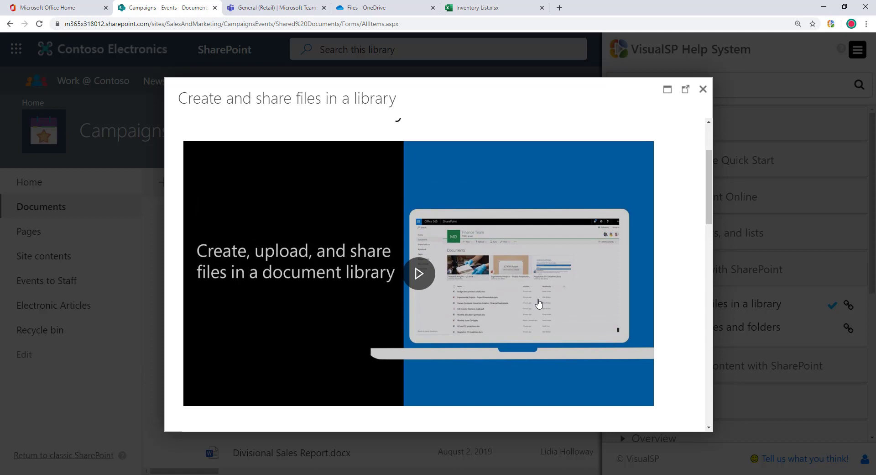
# Step: Play and pause the article's help video, then close the article
pyautogui.click(483, 293)
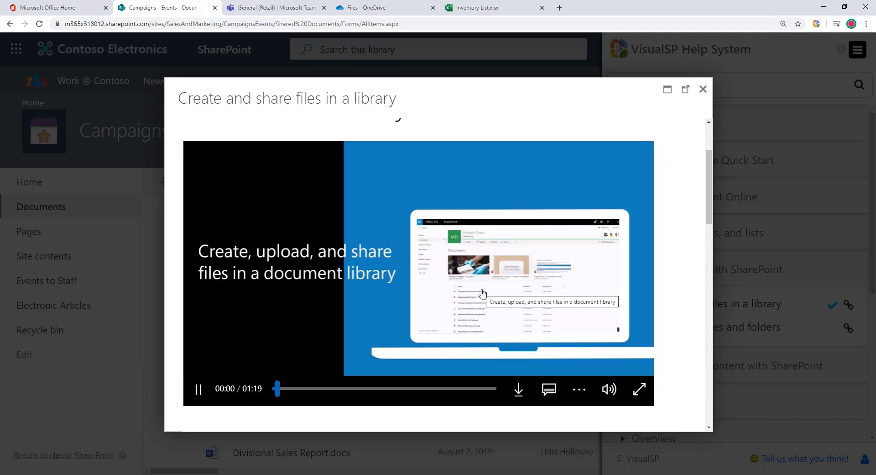
pyautogui.click(616, 147)
pyautogui.click(703, 90)
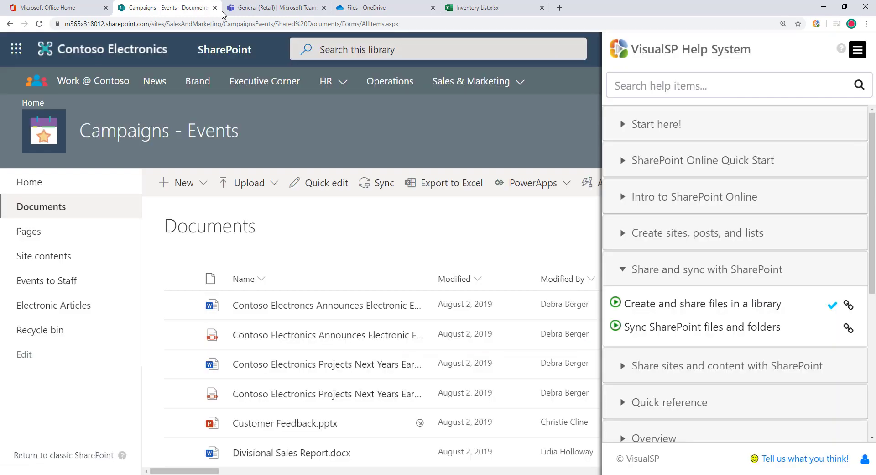
# Step: In Teams, open VisualSP help and expand Get Started with Teams, then Teams Quick Start
pyautogui.click(243, 11)
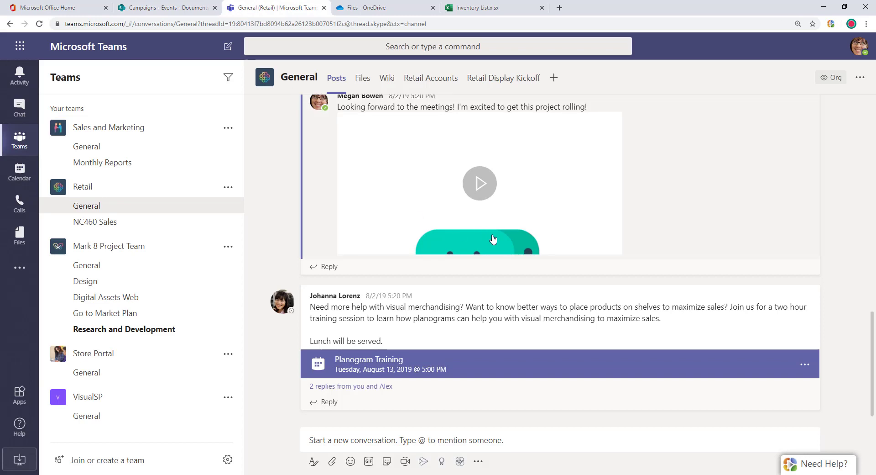
pyautogui.click(814, 469)
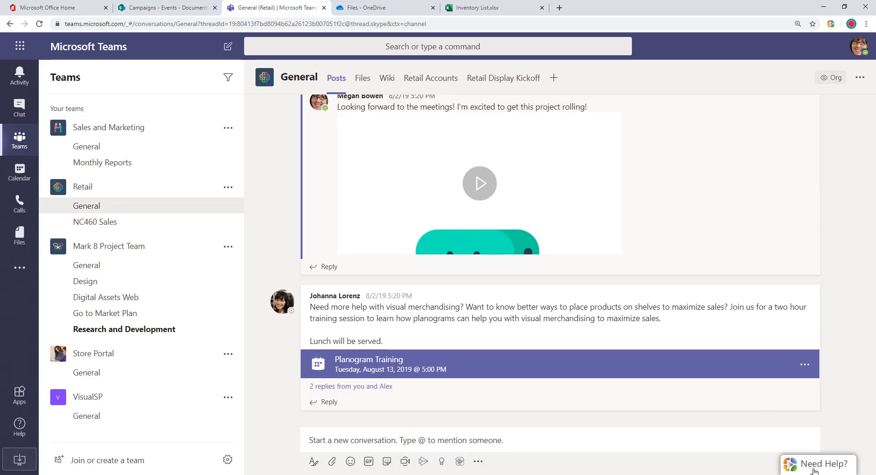
pyautogui.click(730, 267)
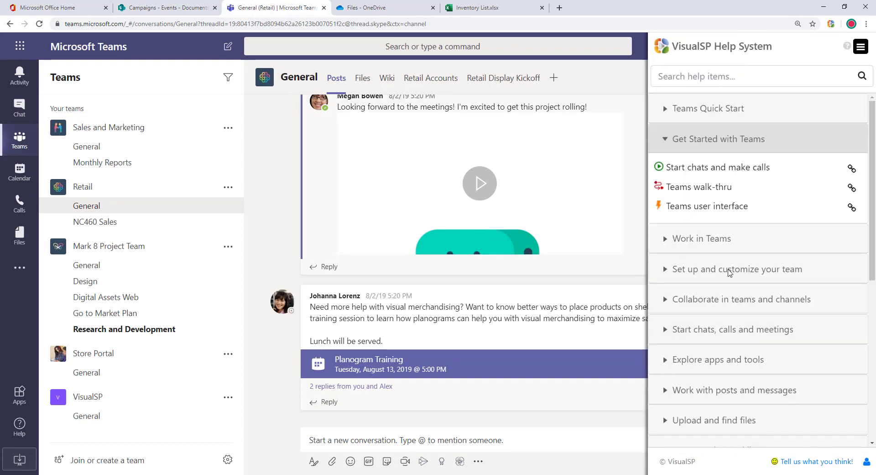
pyautogui.click(721, 109)
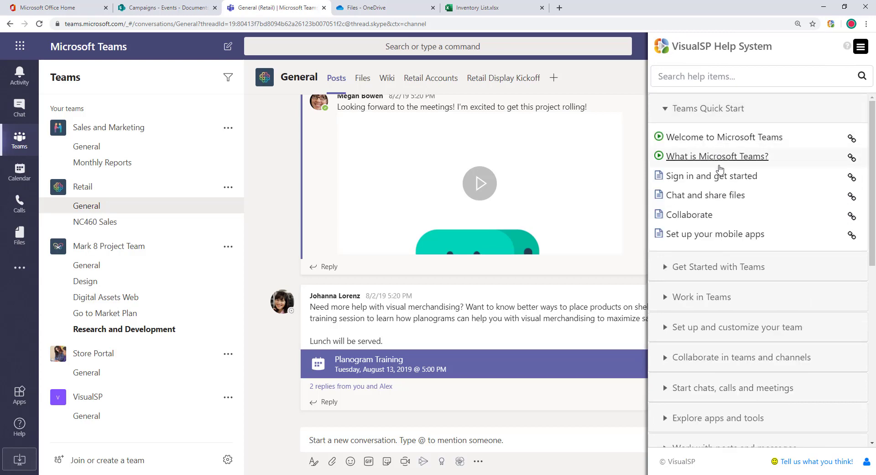
# Step: Read the 'Chat and share files' article, close it, and go back to the Inventory List workbook
pyautogui.click(715, 196)
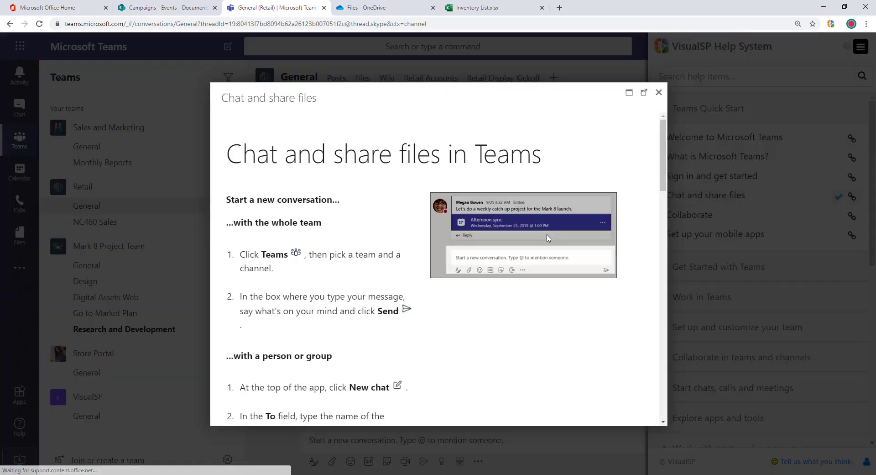
pyautogui.moveTo(665, 166)
pyautogui.mouseDown()
pyautogui.moveTo(665, 211)
pyautogui.moveTo(664, 165)
pyautogui.mouseUp()
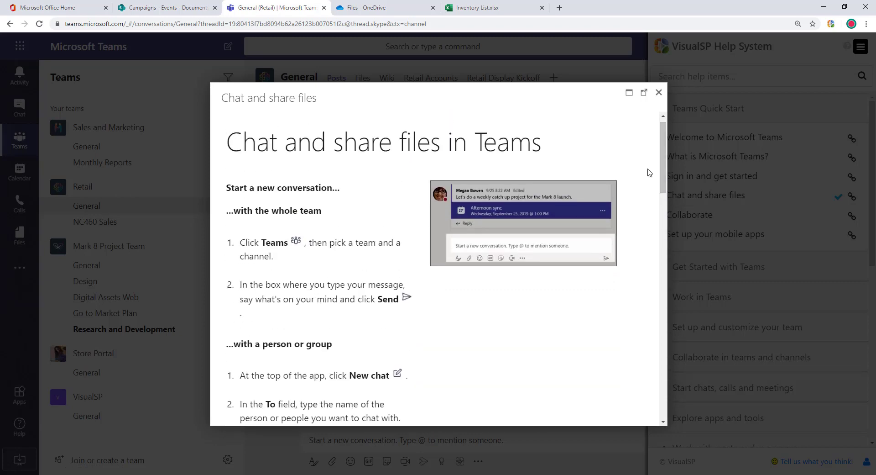
pyautogui.click(659, 92)
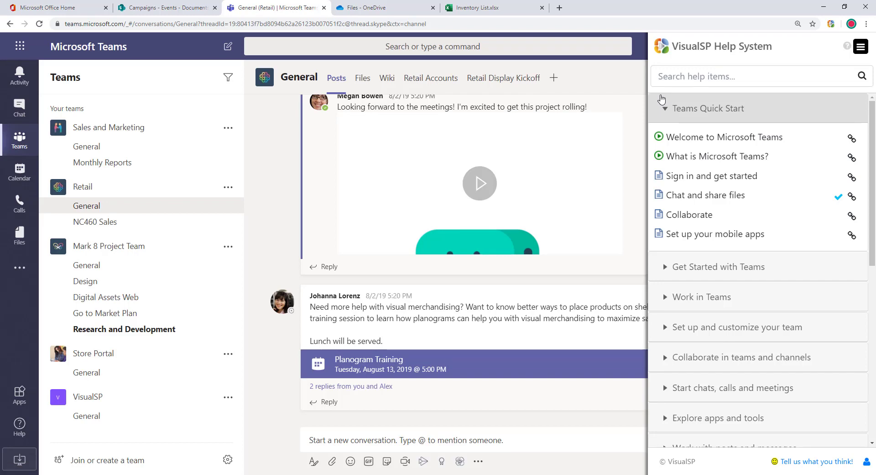
pyautogui.click(507, 8)
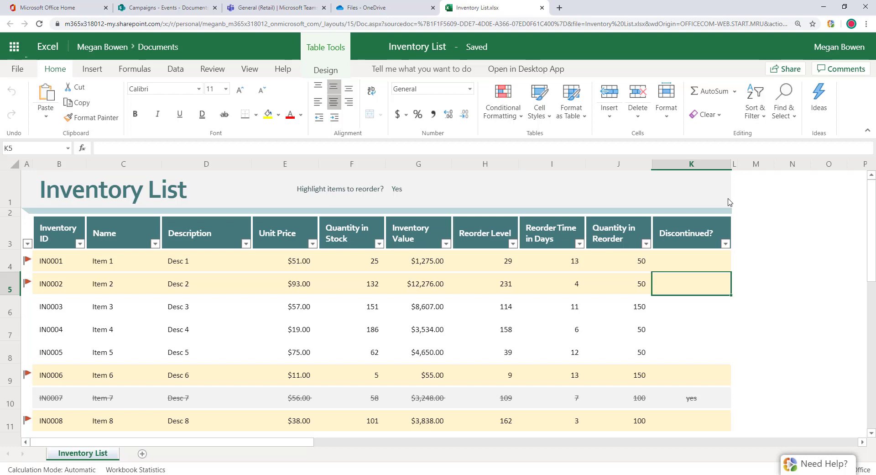
# Step: Open the VisualSP help panel beside the Inventory List, showing the Formulas & functions topics
pyautogui.click(804, 462)
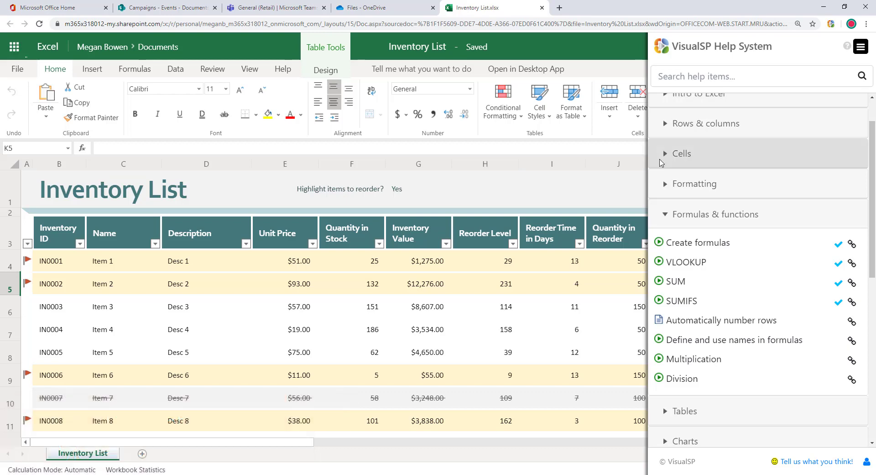
# Step: Switch to the Campaigns - Events library and advance its walk-thru to step 3
pyautogui.click(150, 7)
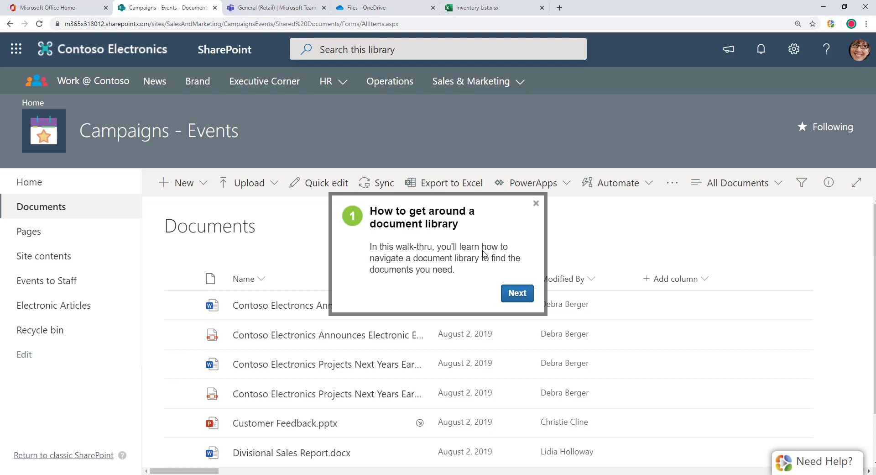
pyautogui.click(517, 293)
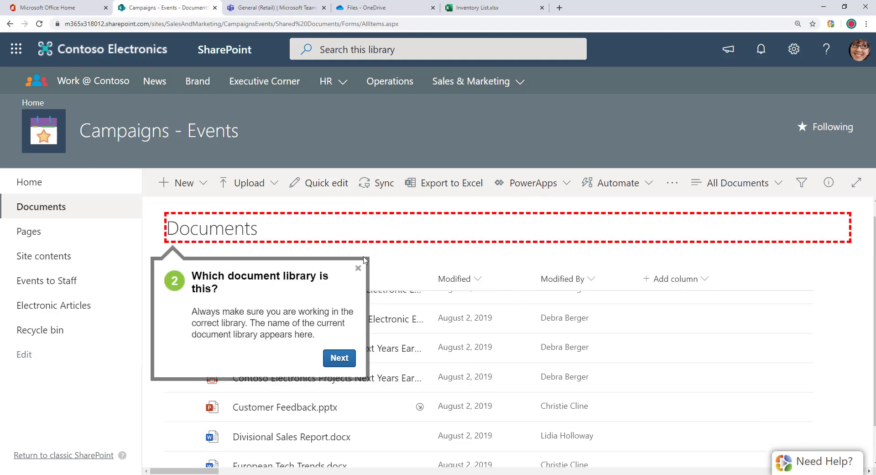
pyautogui.click(340, 357)
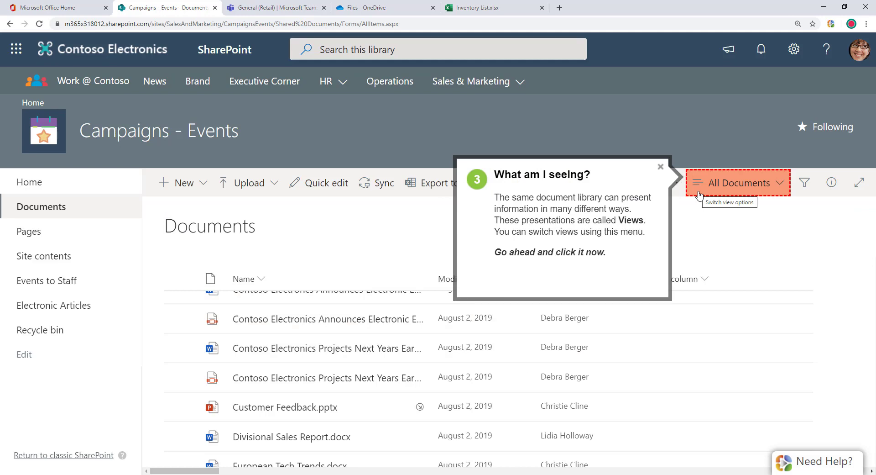
# Step: View the library views list and custom-view help article, close it, then dismiss walk-thru step 4
pyautogui.click(725, 195)
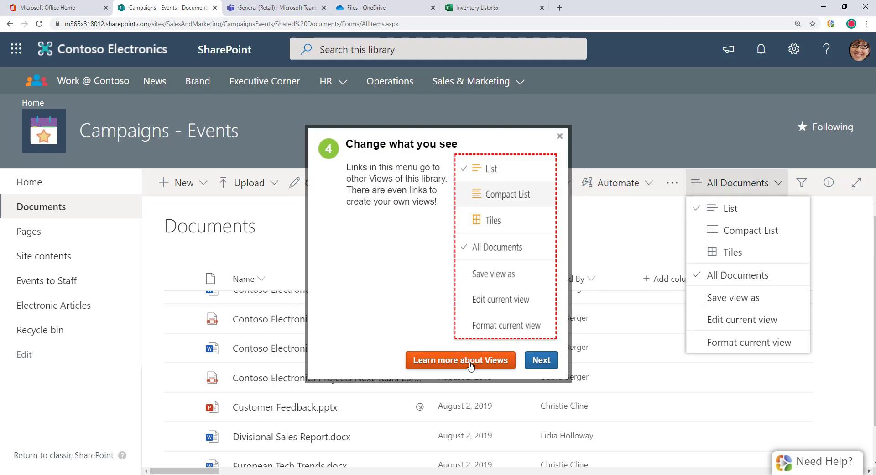
pyautogui.click(454, 366)
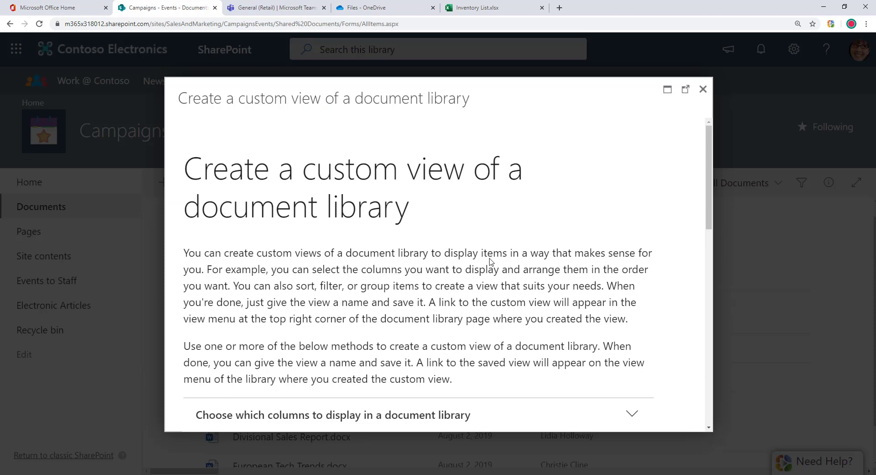
pyautogui.click(703, 89)
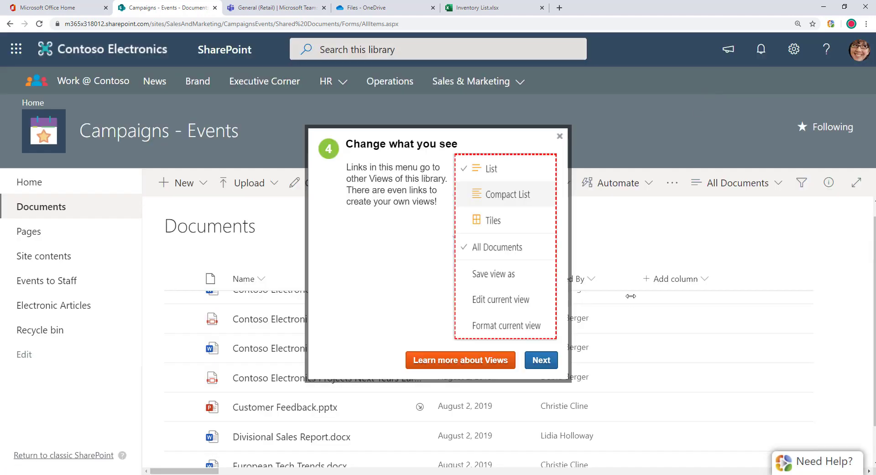
pyautogui.click(560, 136)
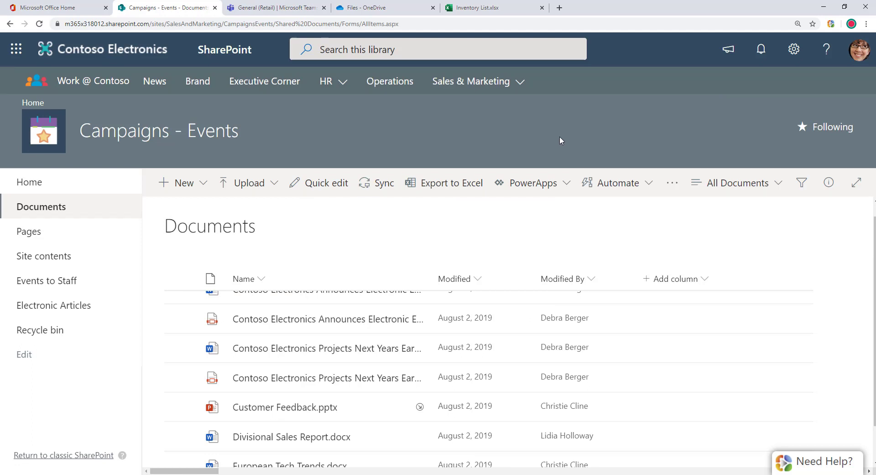
pyautogui.click(806, 462)
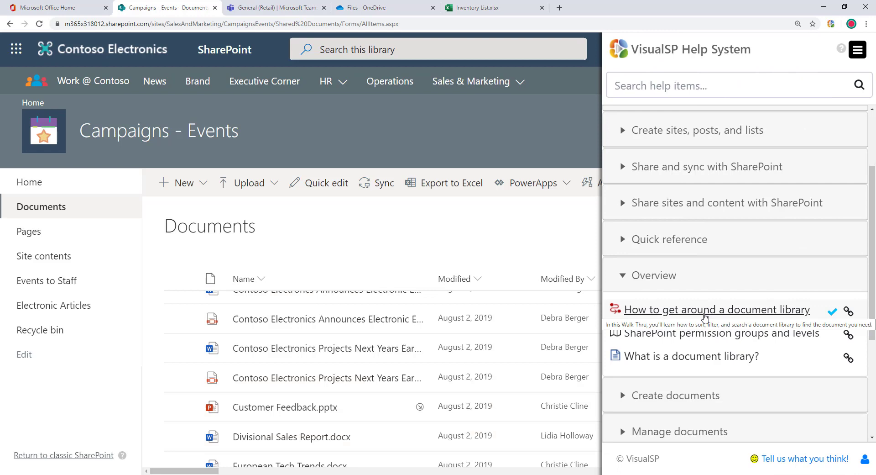
pyautogui.click(706, 314)
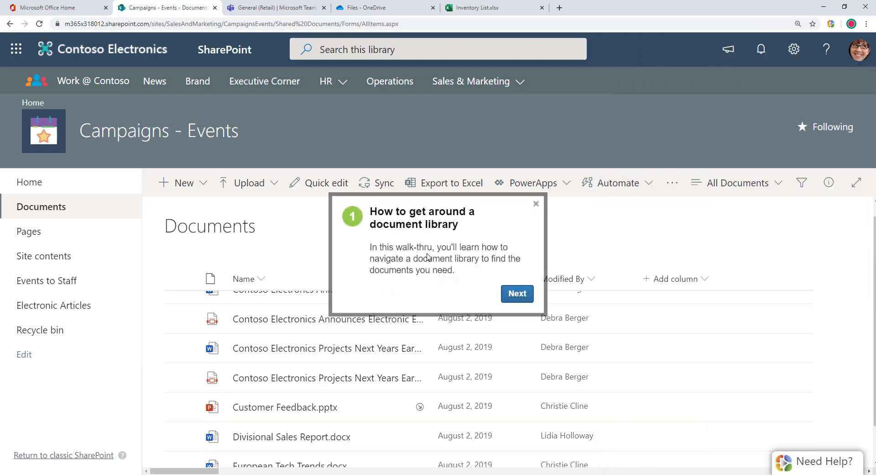
pyautogui.click(517, 293)
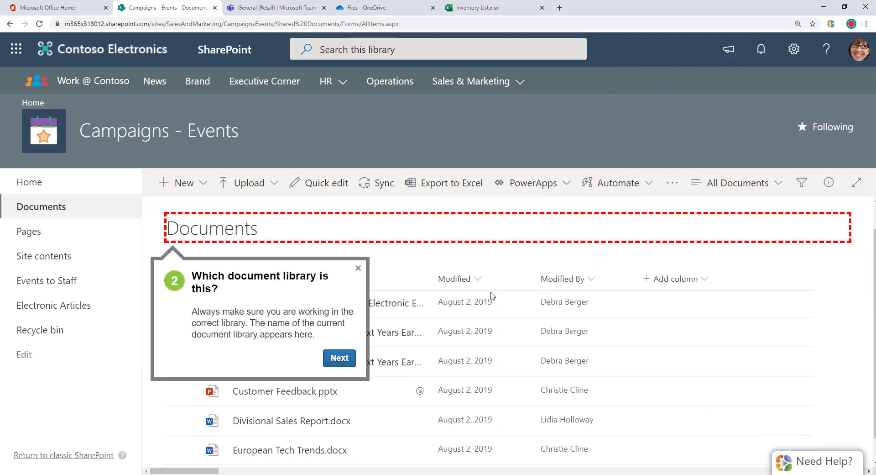
pyautogui.click(358, 268)
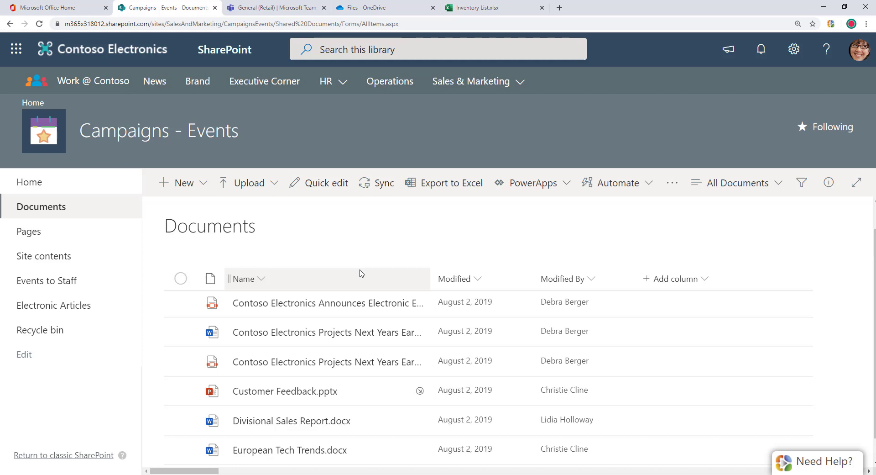
# Step: Enable VisualSP edit mode and open 'How to get around a document library' for editing
pyautogui.click(799, 452)
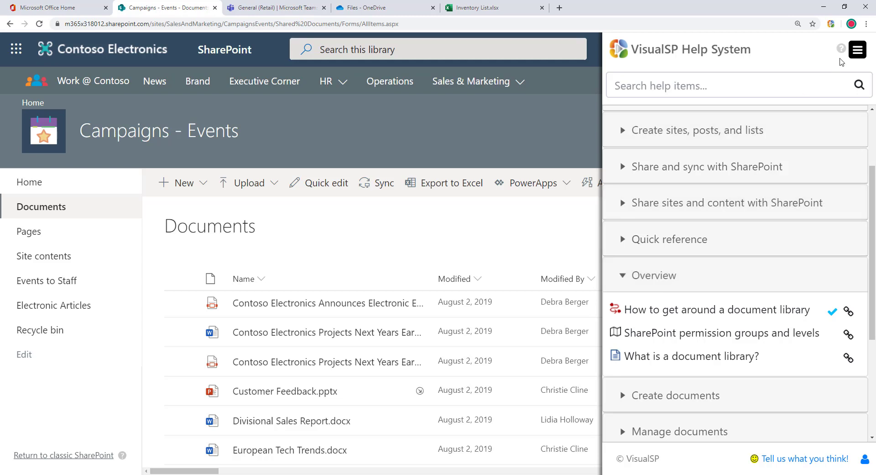
pyautogui.click(858, 50)
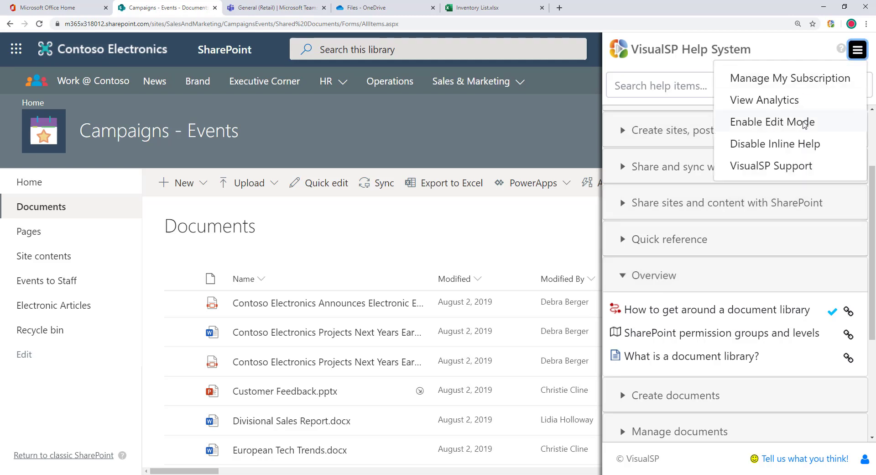
pyautogui.click(806, 122)
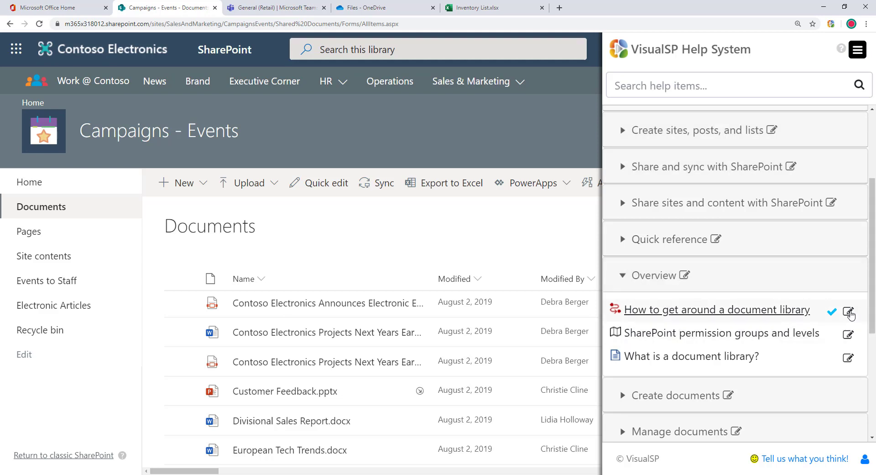
pyautogui.click(850, 312)
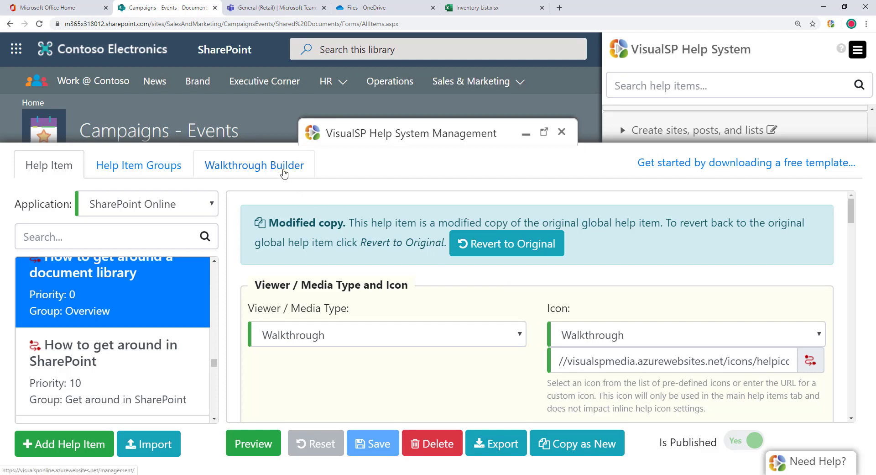
# Step: Open the Walkthrough Builder and show the settings for Step 2
pyautogui.click(284, 174)
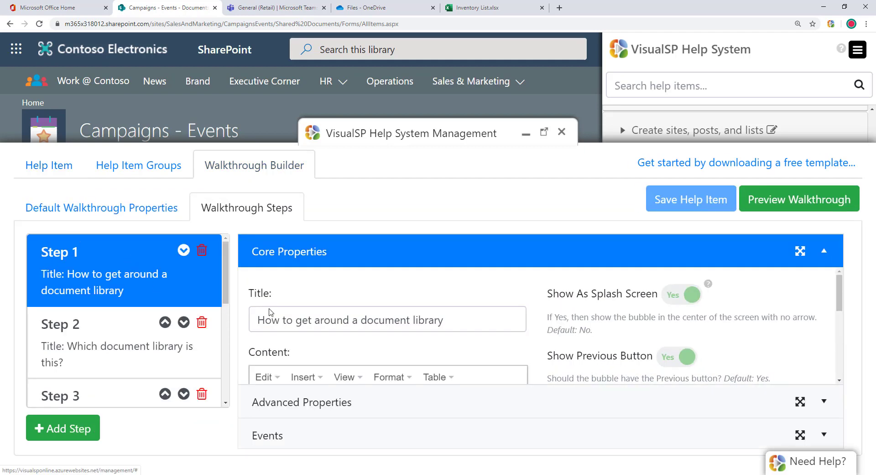
pyautogui.scroll(-1, 528, 309)
pyautogui.scroll(-3, 529, 313)
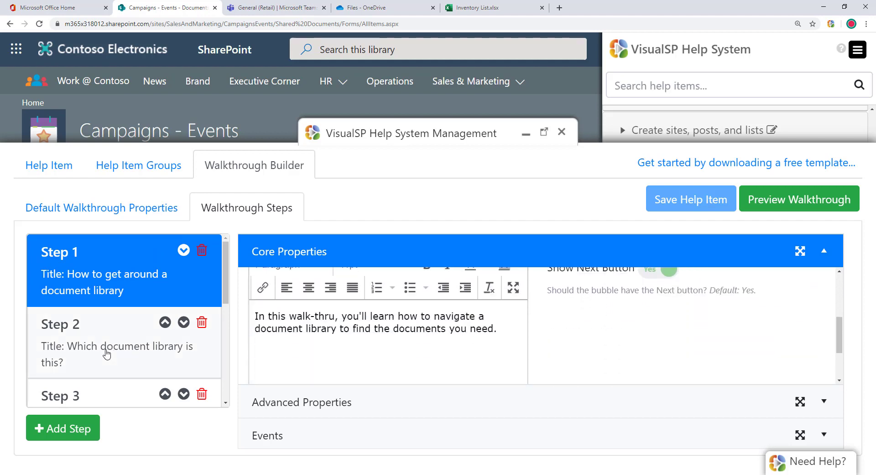
pyautogui.click(105, 351)
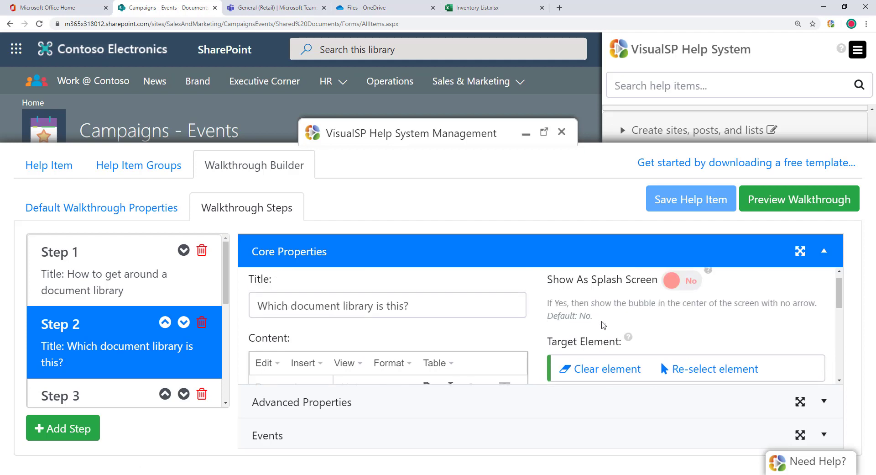
pyautogui.scroll(-2, 626, 334)
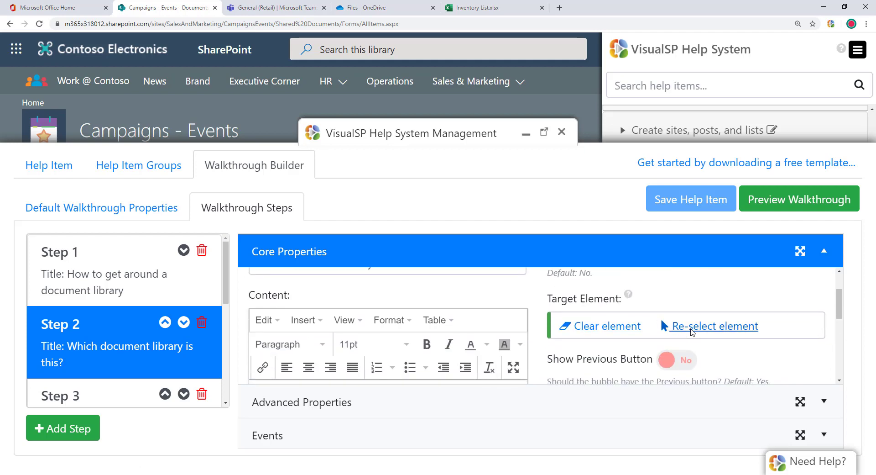
# Step: Re-select Step 2's target element on the page, browse the remaining steps, and close the editor
pyautogui.click(693, 327)
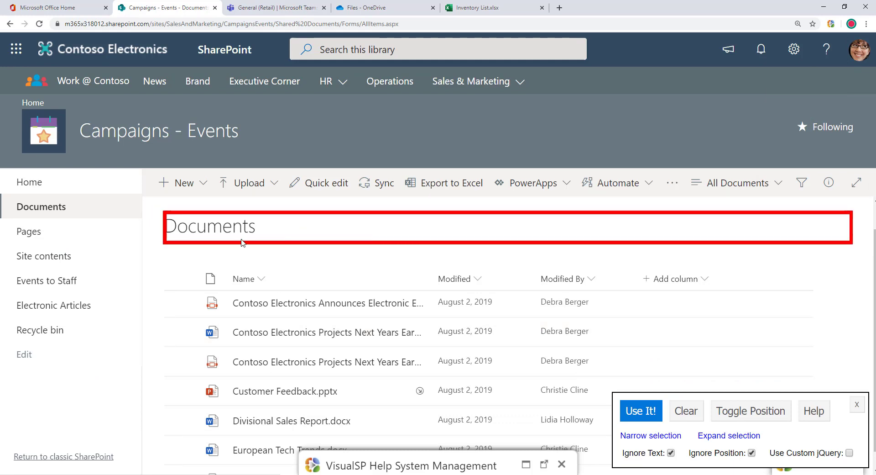
pyautogui.click(83, 228)
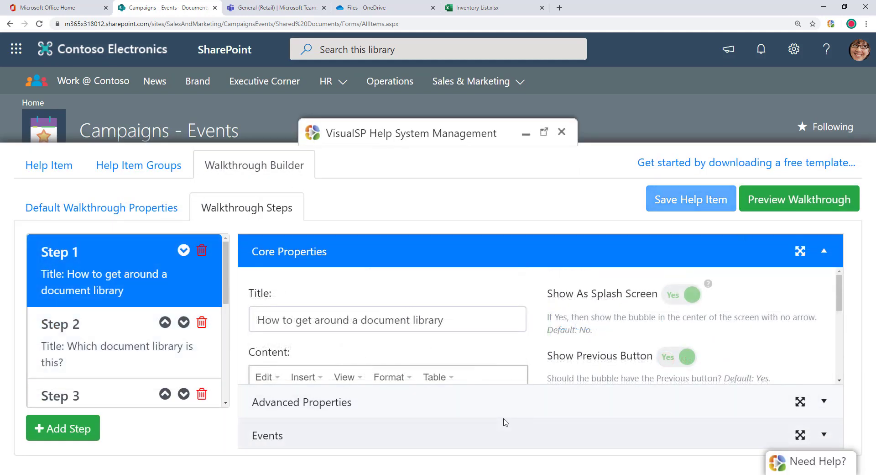
pyautogui.scroll(-4, 527, 349)
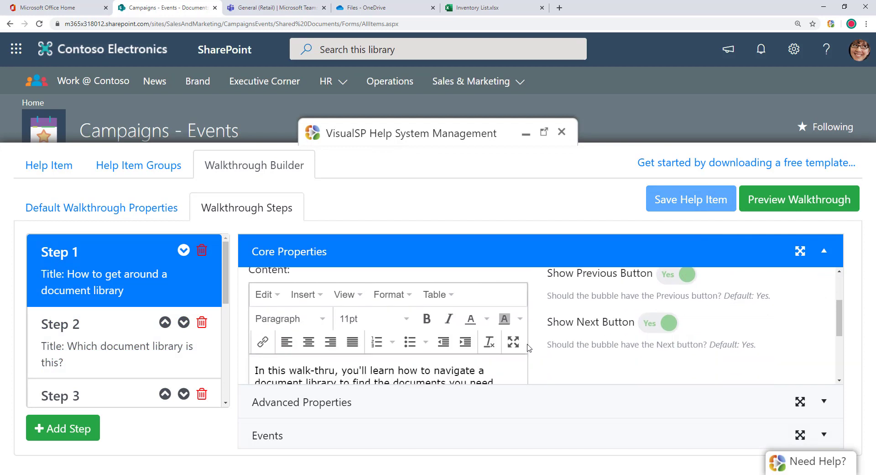
pyautogui.scroll(-1, 528, 348)
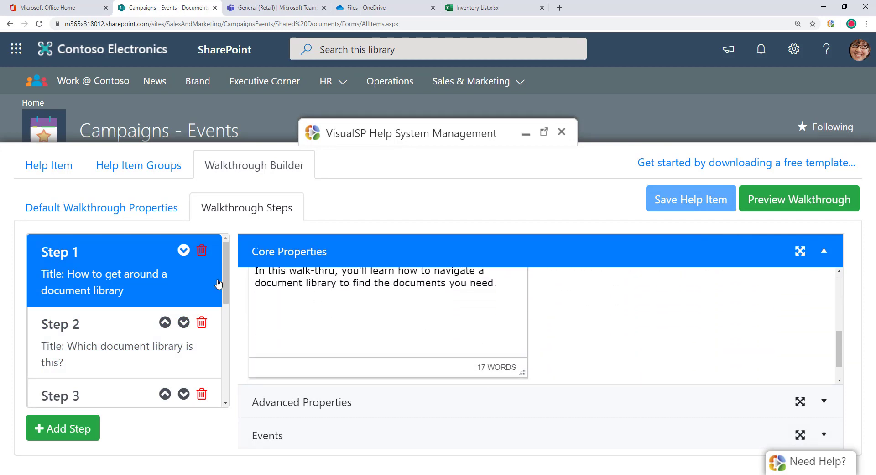
pyautogui.scroll(-4, 220, 283)
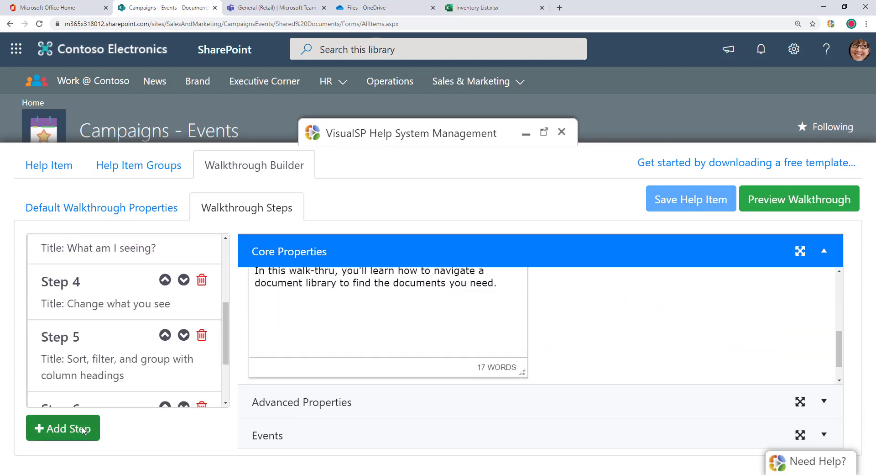
pyautogui.click(561, 132)
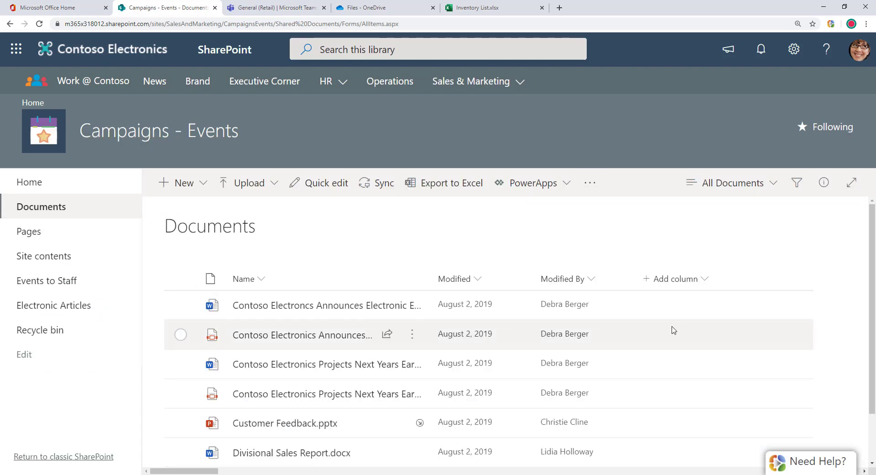
# Step: Start a new help item of type Walkthrough and open its Walkthrough Steps editor
pyautogui.click(793, 461)
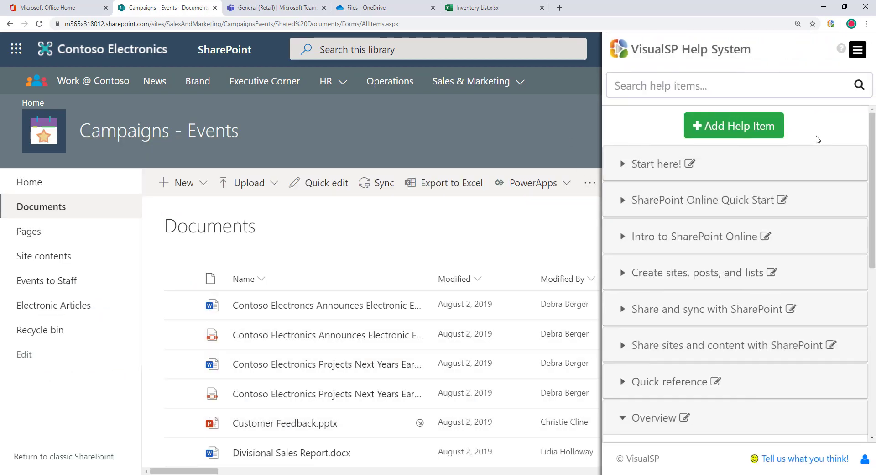
pyautogui.click(745, 126)
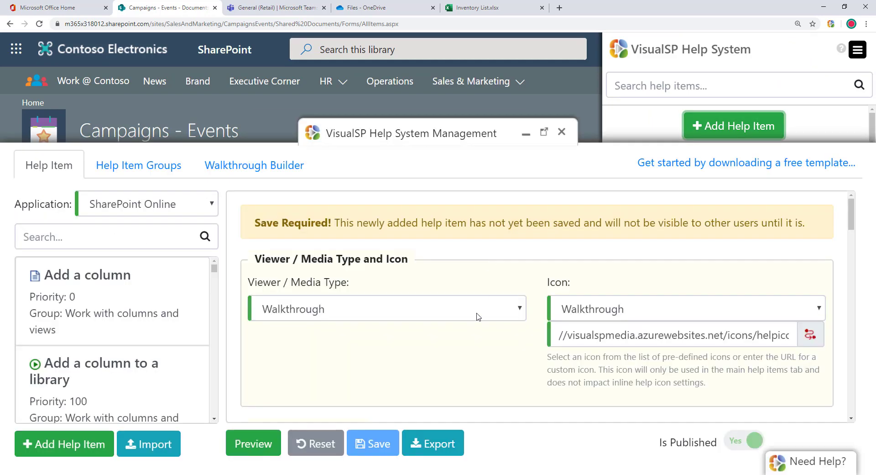
pyautogui.click(478, 316)
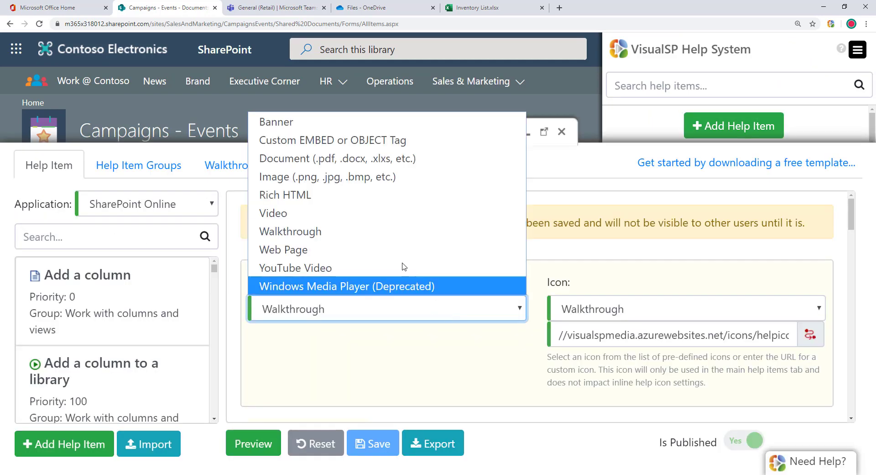
pyautogui.click(430, 229)
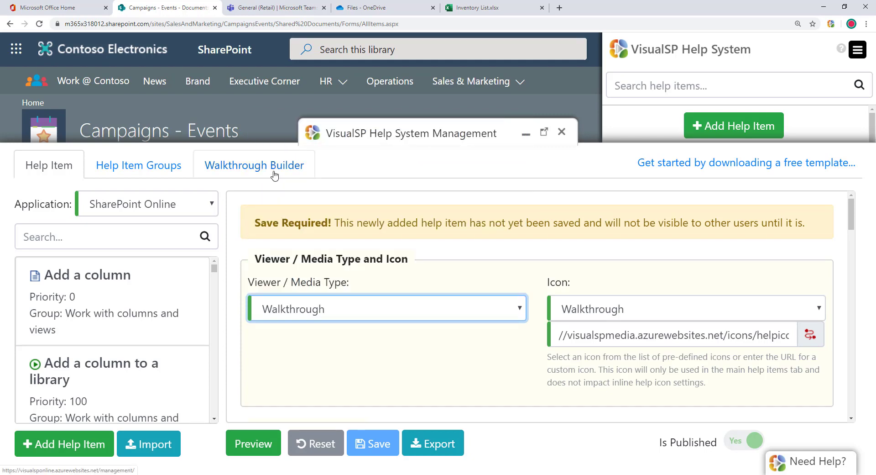
pyautogui.click(275, 176)
# Step: Add a step titled 'Test' targeting the Campaigns - Events site title, then preview the walkthrough
pyautogui.click(330, 323)
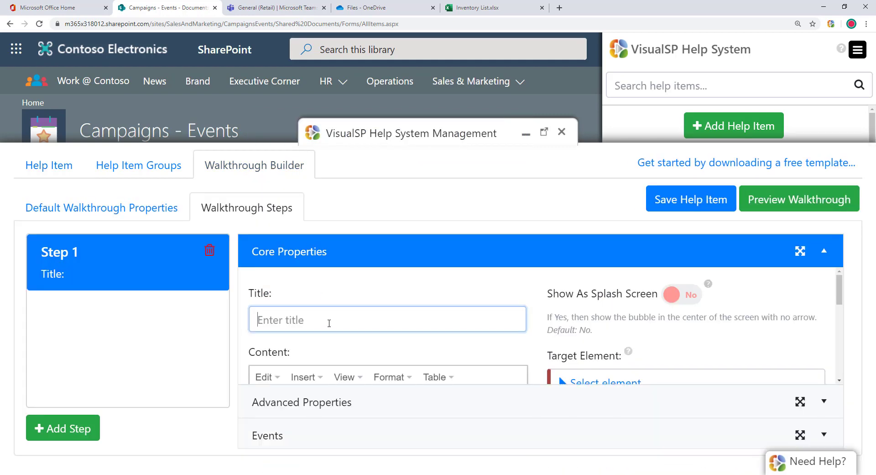
pyautogui.write('Test')
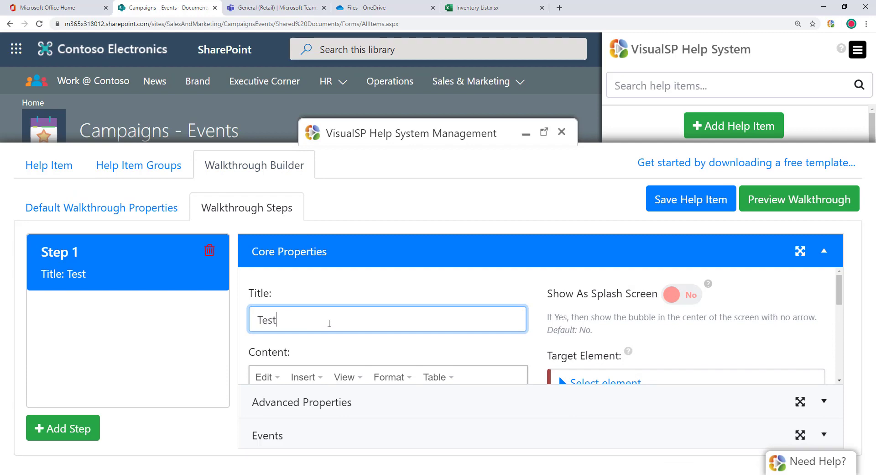
pyautogui.scroll(-1, 776, 310)
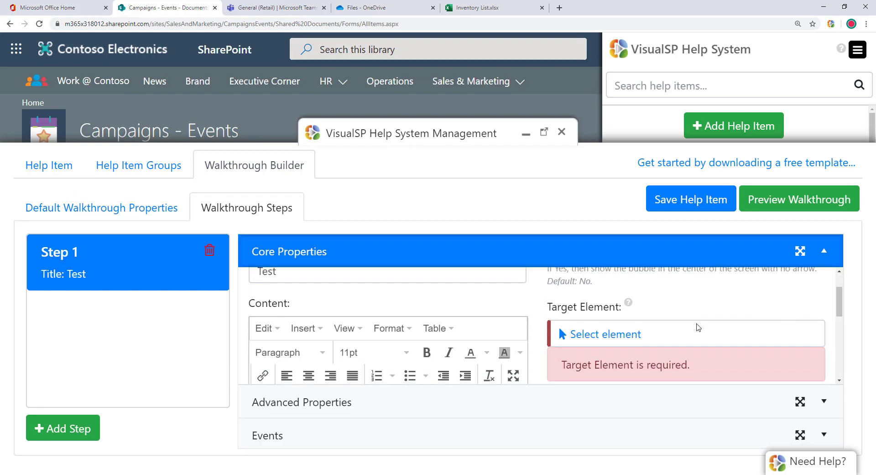
pyautogui.click(594, 337)
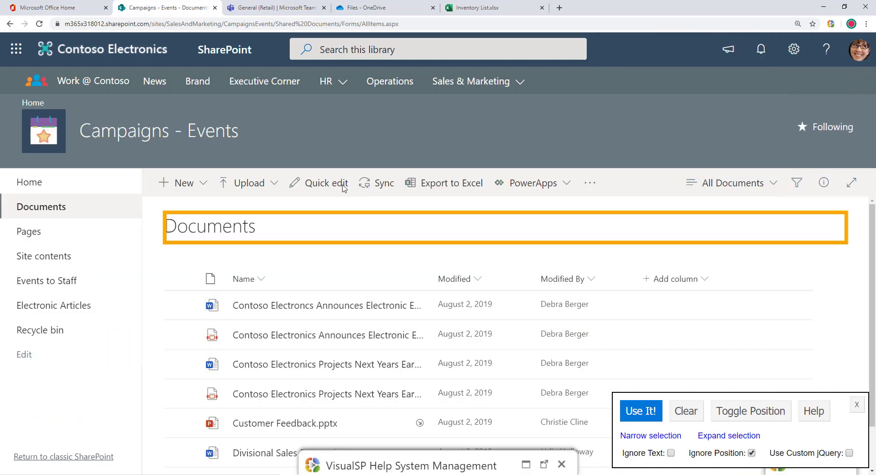
pyautogui.click(236, 137)
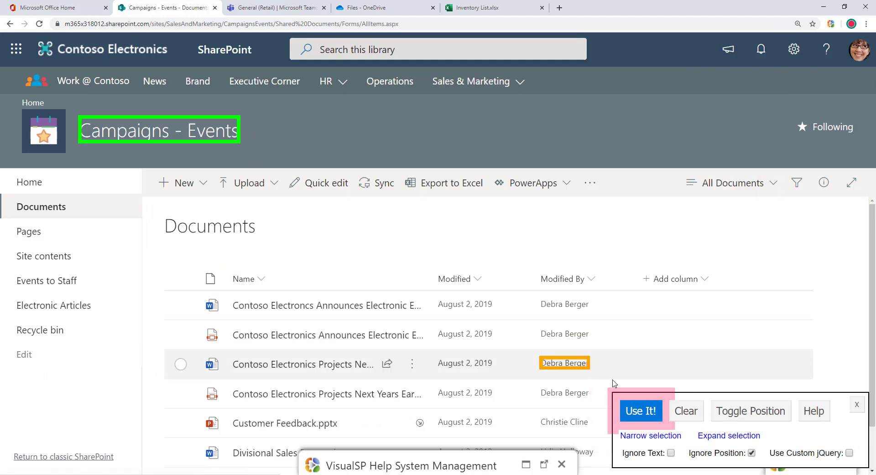
pyautogui.click(641, 411)
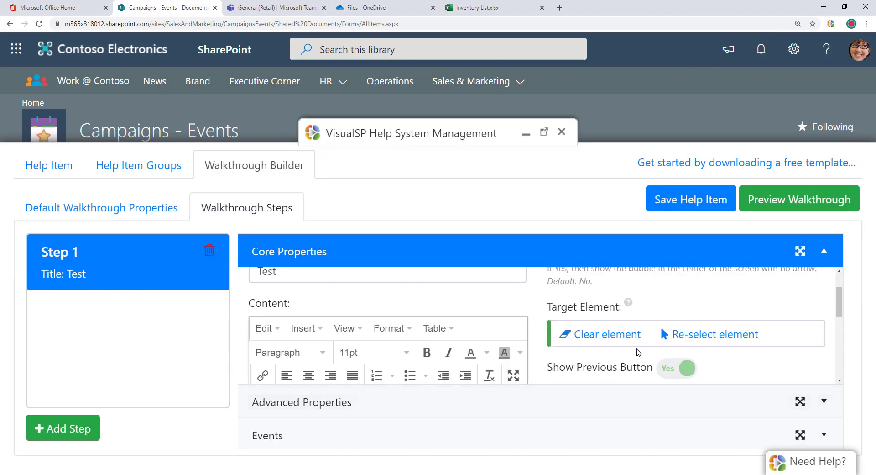
pyautogui.click(767, 205)
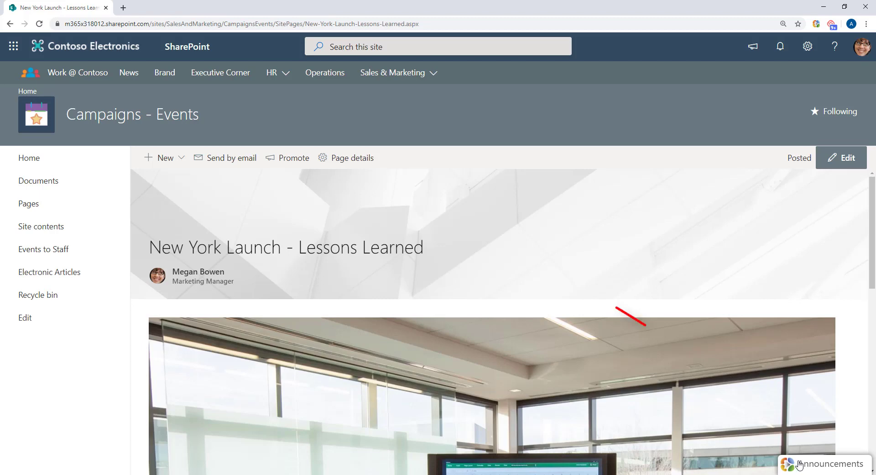
# Step: From Announcements, play the 'Message from CEO' video, pause it, and close it
pyautogui.click(830, 464)
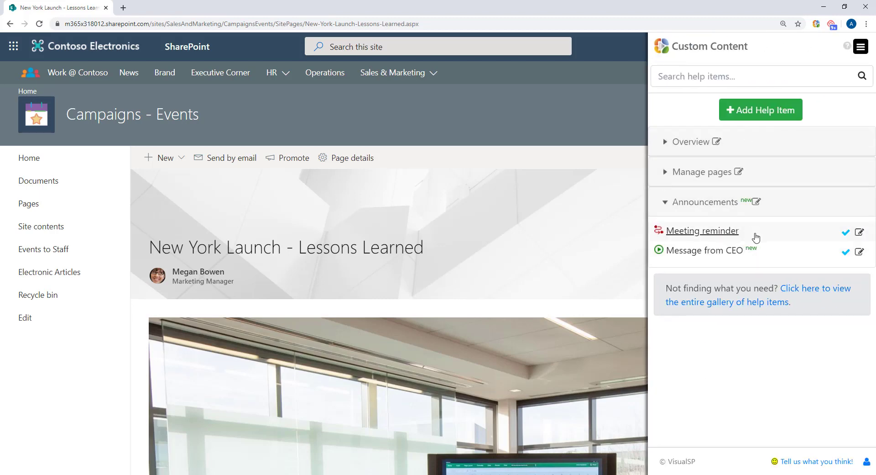
pyautogui.click(732, 254)
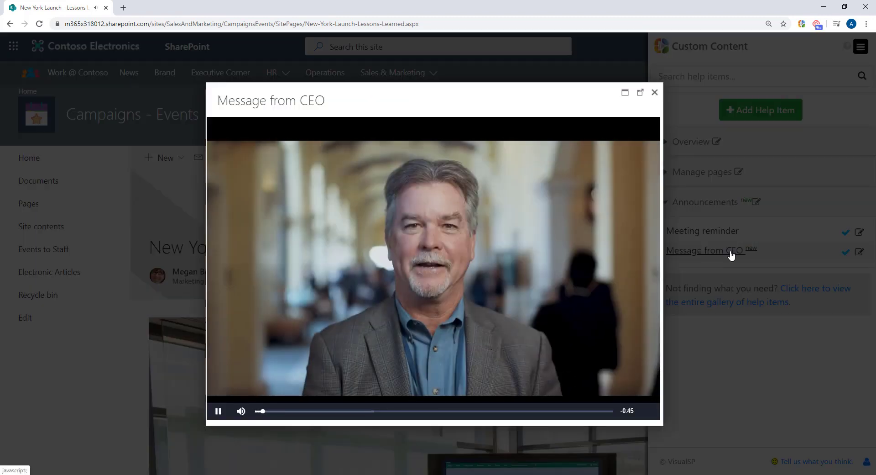
pyautogui.click(218, 410)
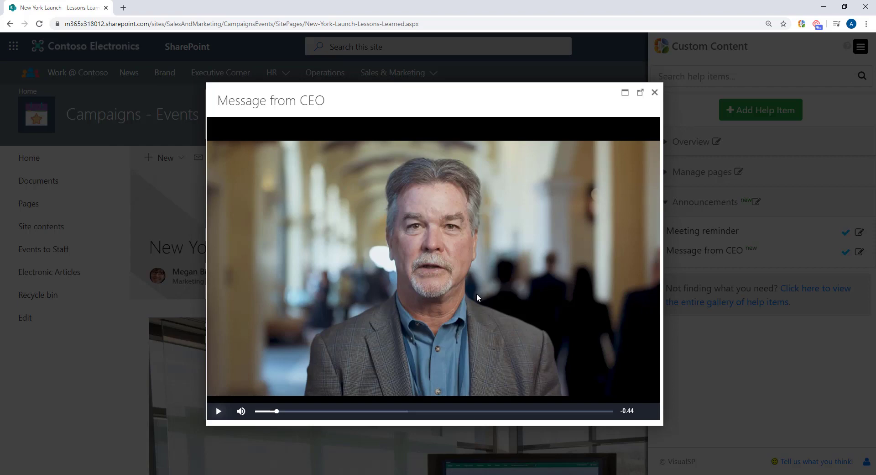
pyautogui.click(655, 93)
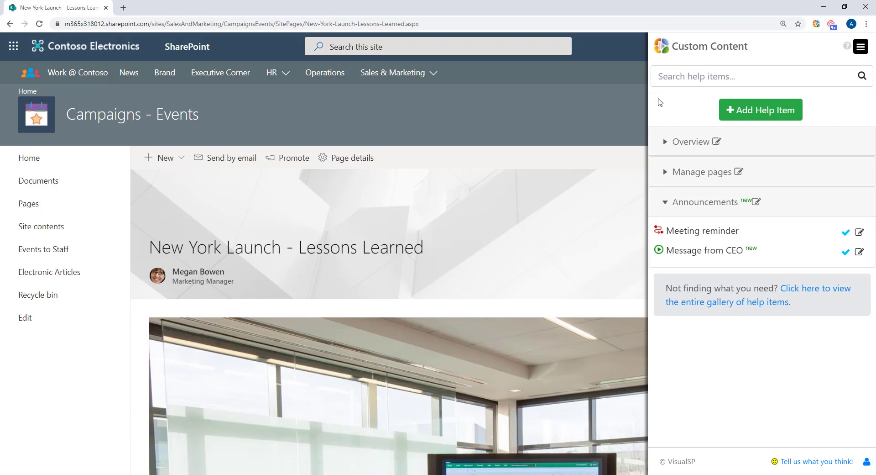
# Step: Open and dismiss the 'Meeting reminder' announcement, then close the intranet maintenance banner
pyautogui.click(697, 234)
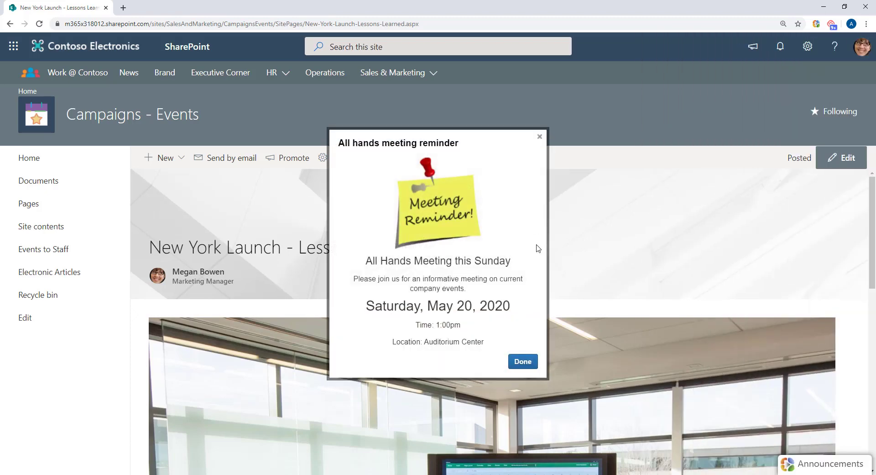
pyautogui.click(523, 361)
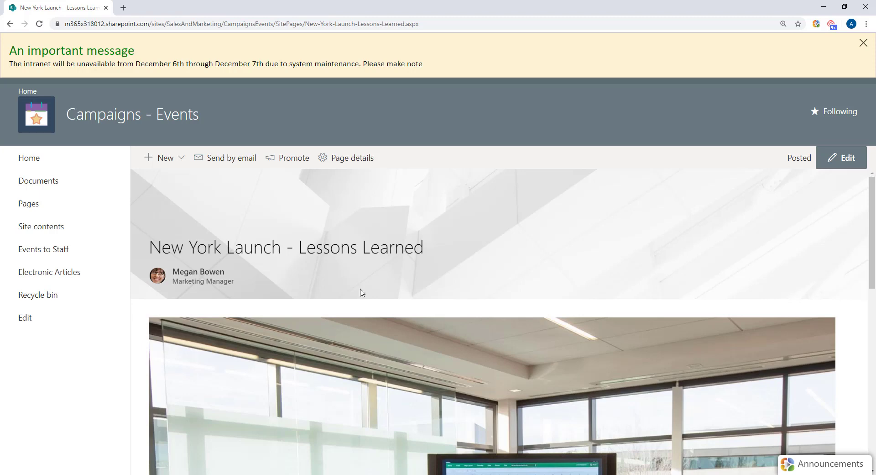
pyautogui.click(864, 43)
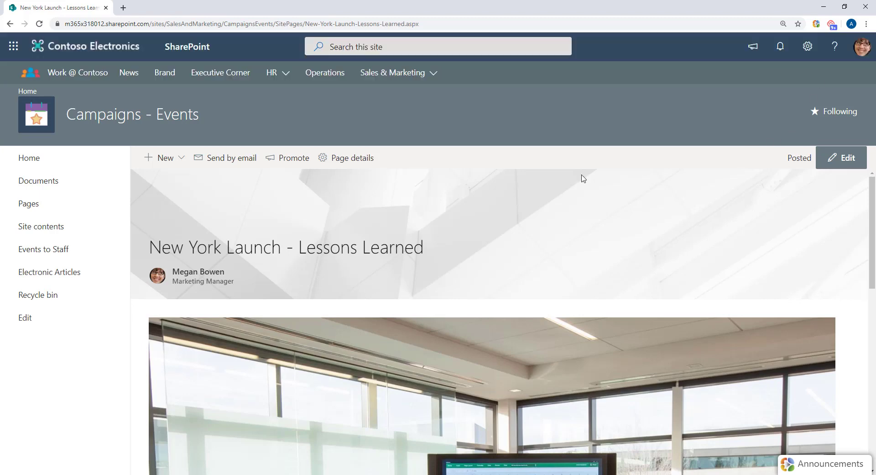
# Step: Edit the Intranet unavailability announcement and preview its maintenance banner content on the page
pyautogui.click(808, 470)
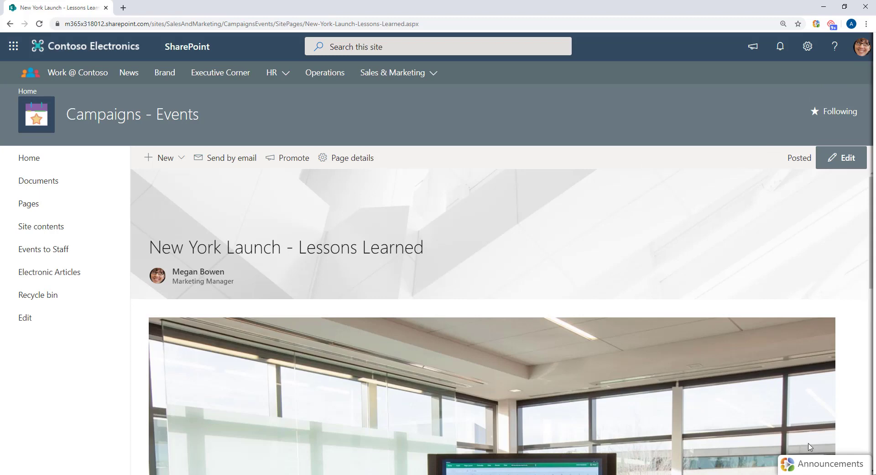
pyautogui.click(859, 232)
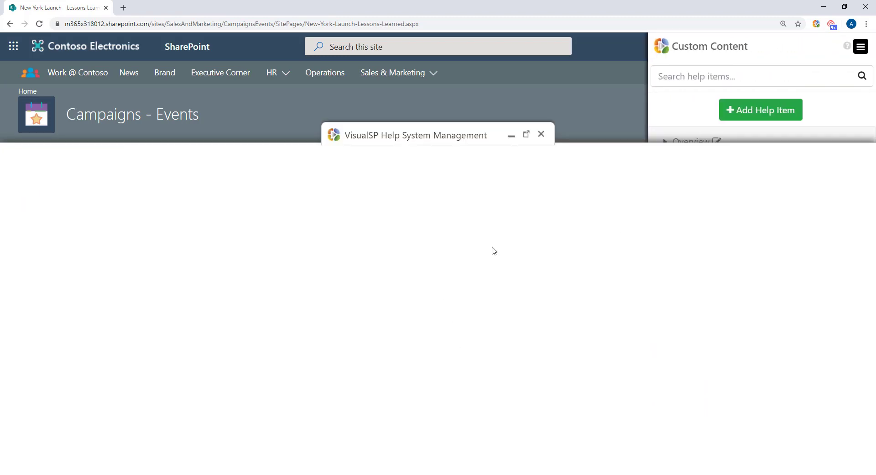
pyautogui.scroll(-7, 448, 312)
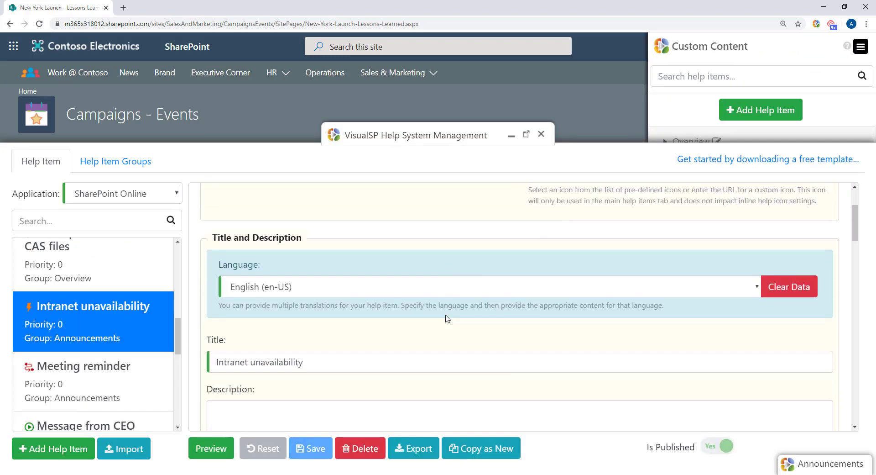
pyautogui.click(223, 450)
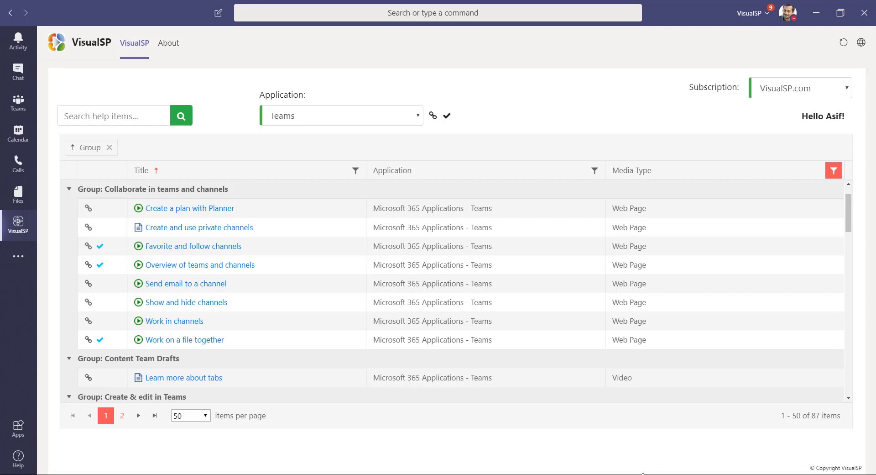
# Step: Watch the 'Show and hide channels' help video in the Teams VisualSP tab, then close it
pyautogui.click(218, 303)
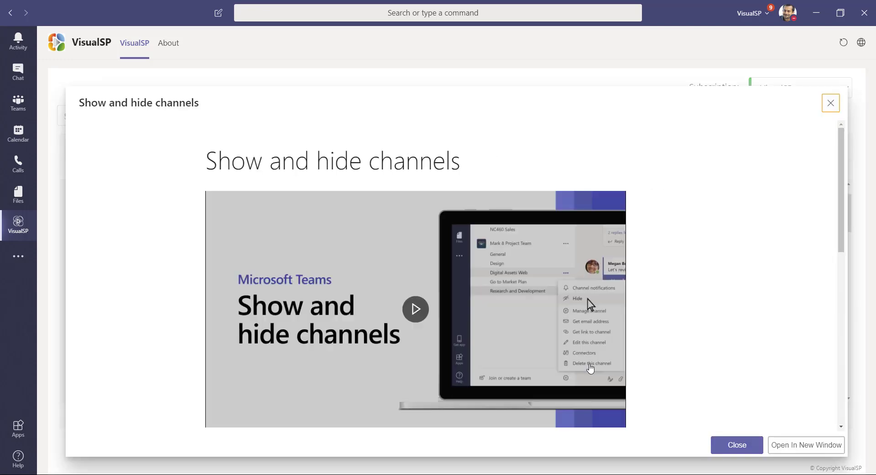
pyautogui.click(733, 445)
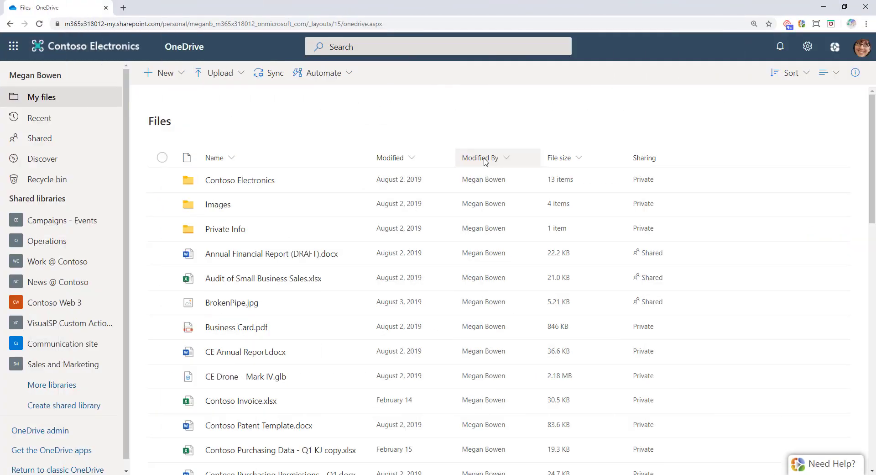
# Step: Open View Analytics from the Need Help? panel menu and scroll down to the Clicks by Help Item table
pyautogui.click(838, 463)
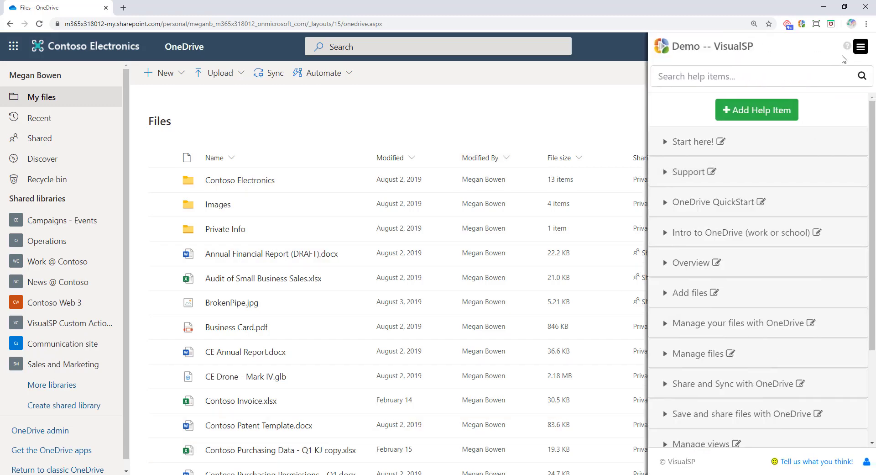
pyautogui.click(861, 46)
pyautogui.click(818, 91)
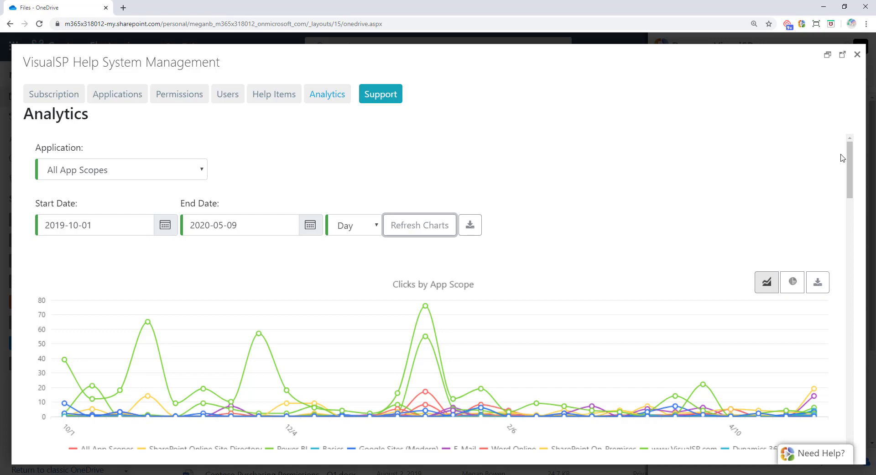
pyautogui.moveTo(850, 164); pyautogui.dragTo(875, 327)
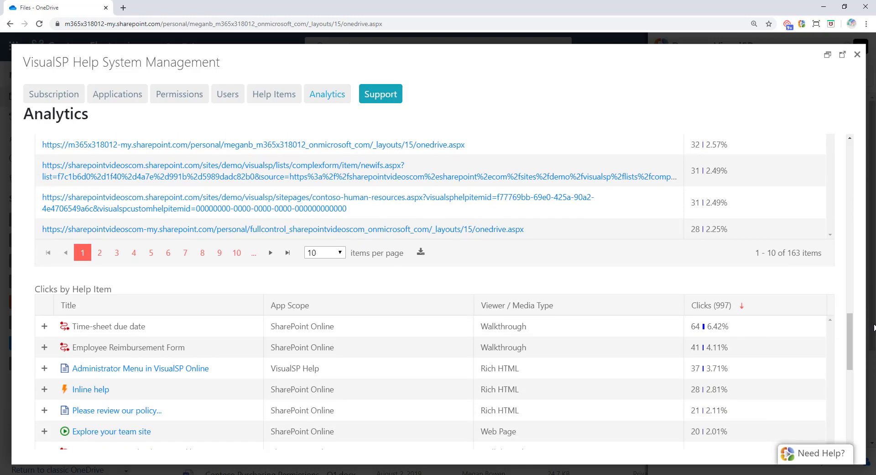